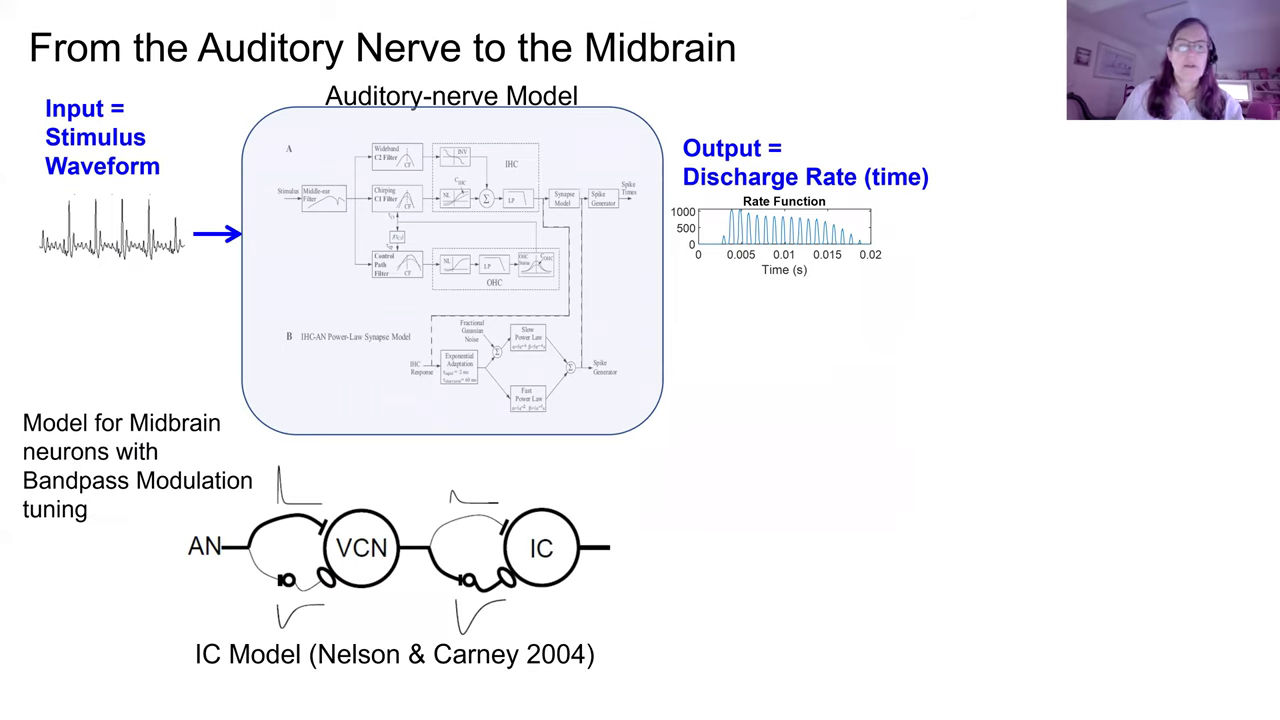
Step: Advance the slide show through the "From the Auditory Nerve to the Midbrain" slide
key("Right")
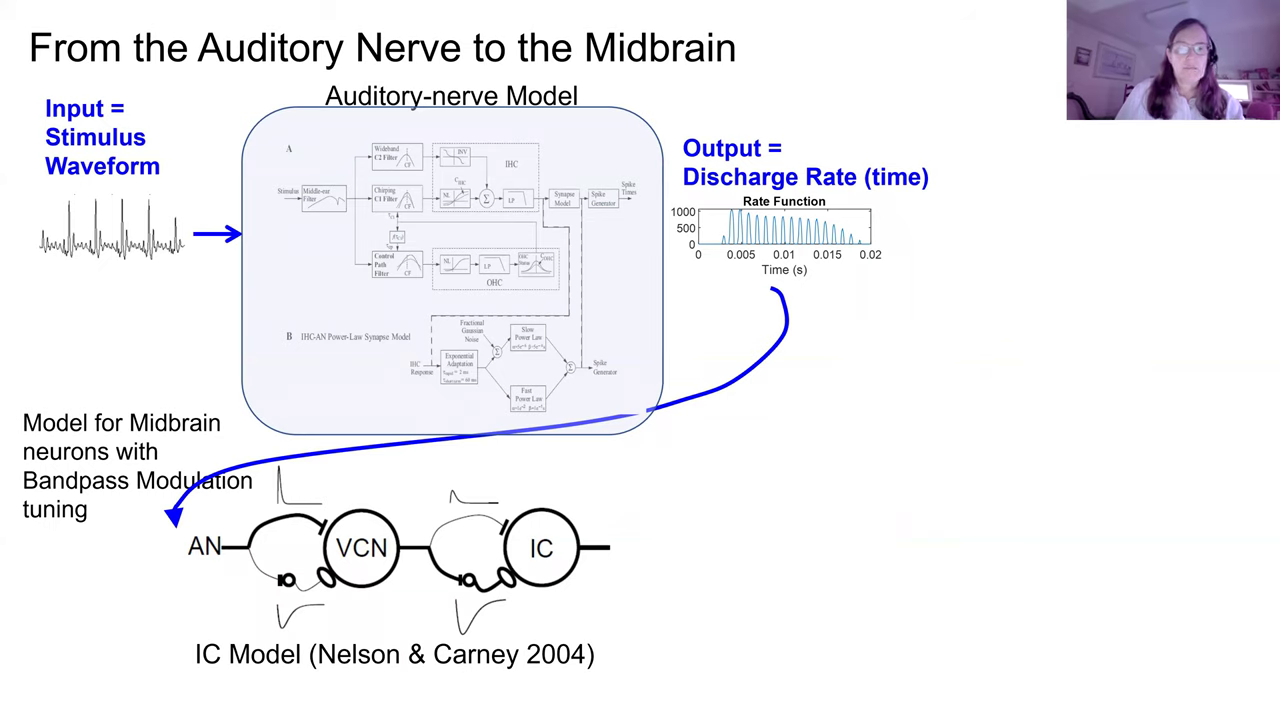
key("Right")
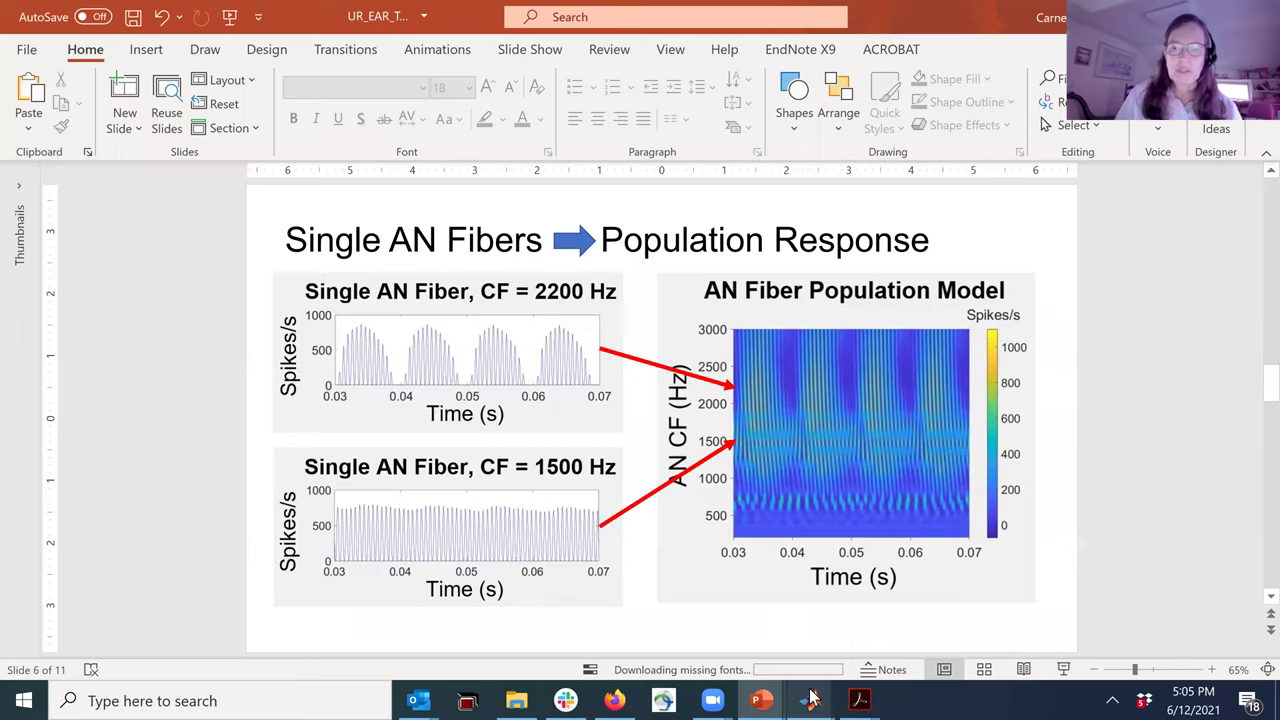
Step: Switch to MATLAB to view the AN Fiber Population Response figure, and return to the UR_EAR_Talk_VCCA_2021 presentation in PowerPoint
mouse_move(813, 699)
left_click(864, 666)
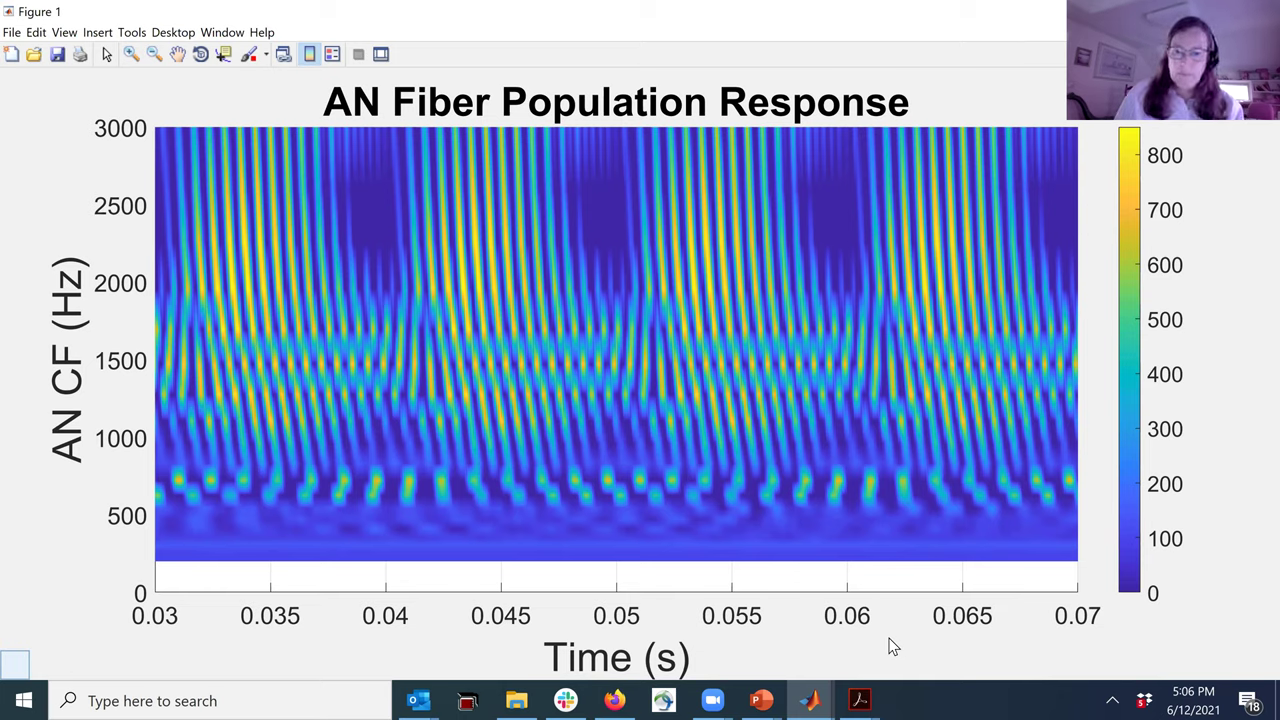
mouse_move(760, 698)
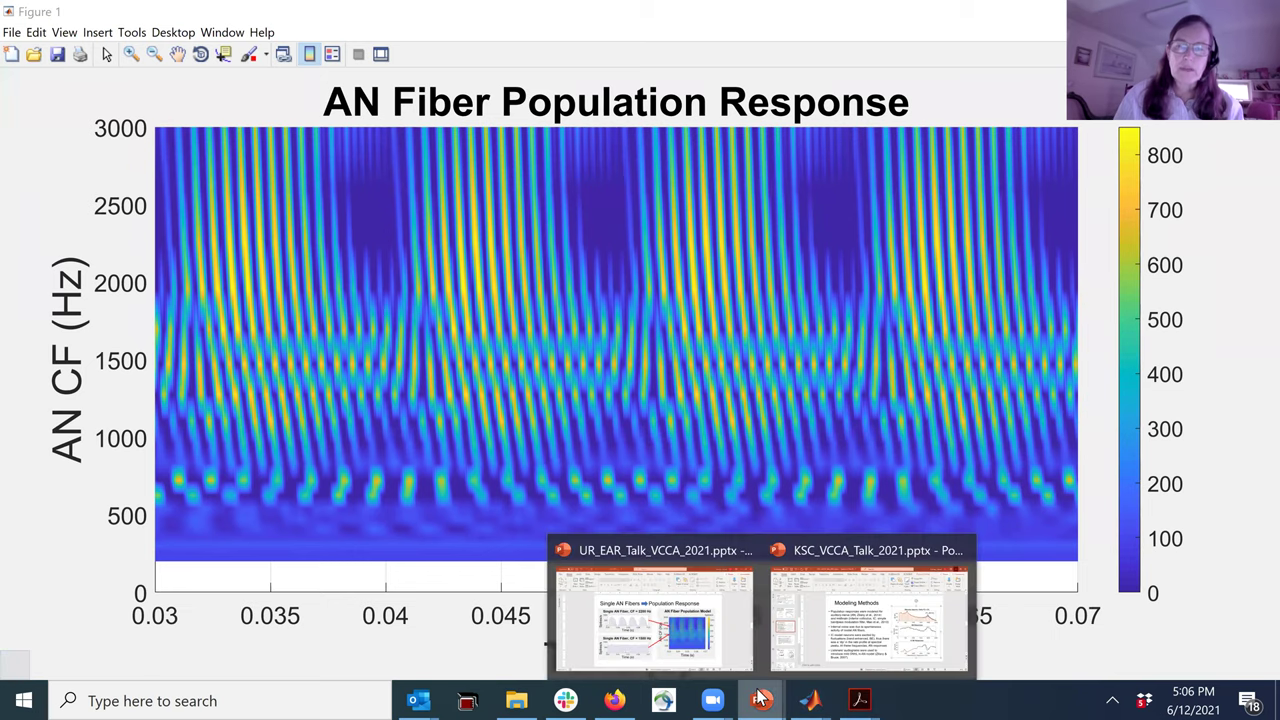
left_click(697, 643)
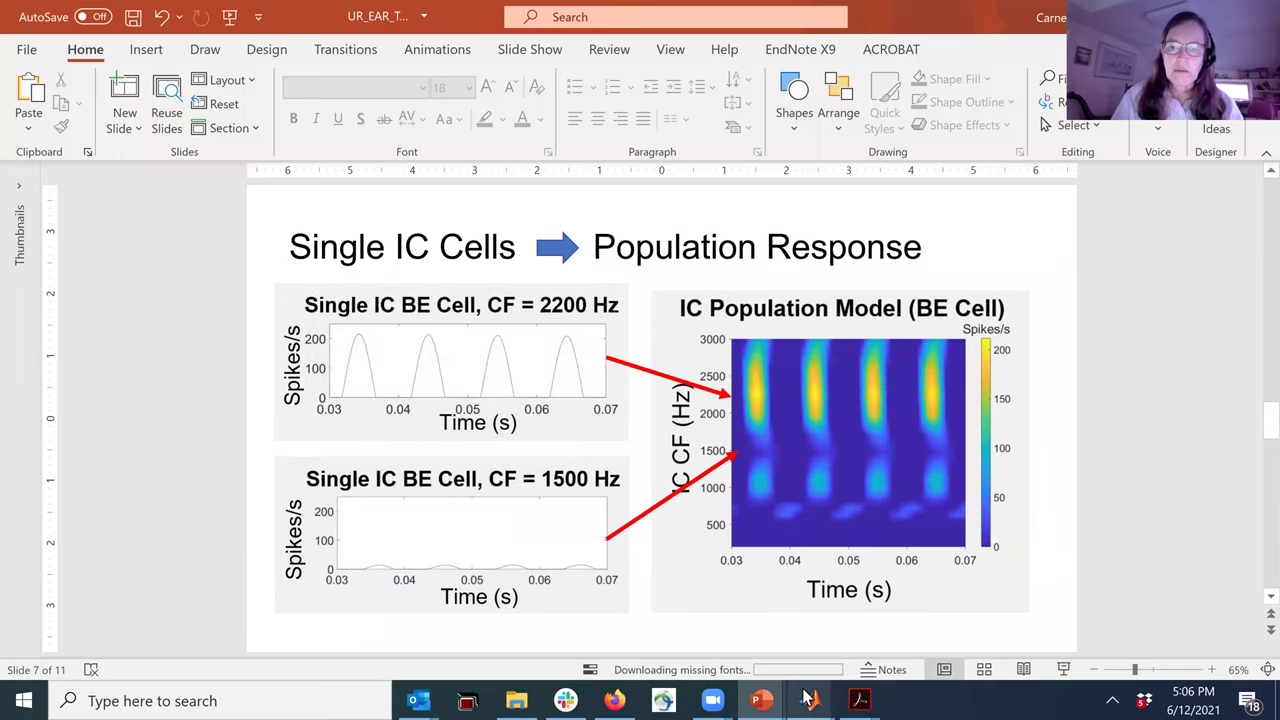
Step: View the IC Population Response (BE Cell) figure in MATLAB, and resume the UR_EAR_Talk_VCCA_2021 slide show in PowerPoint from the Single IC Cells slide
left_click(1050, 662)
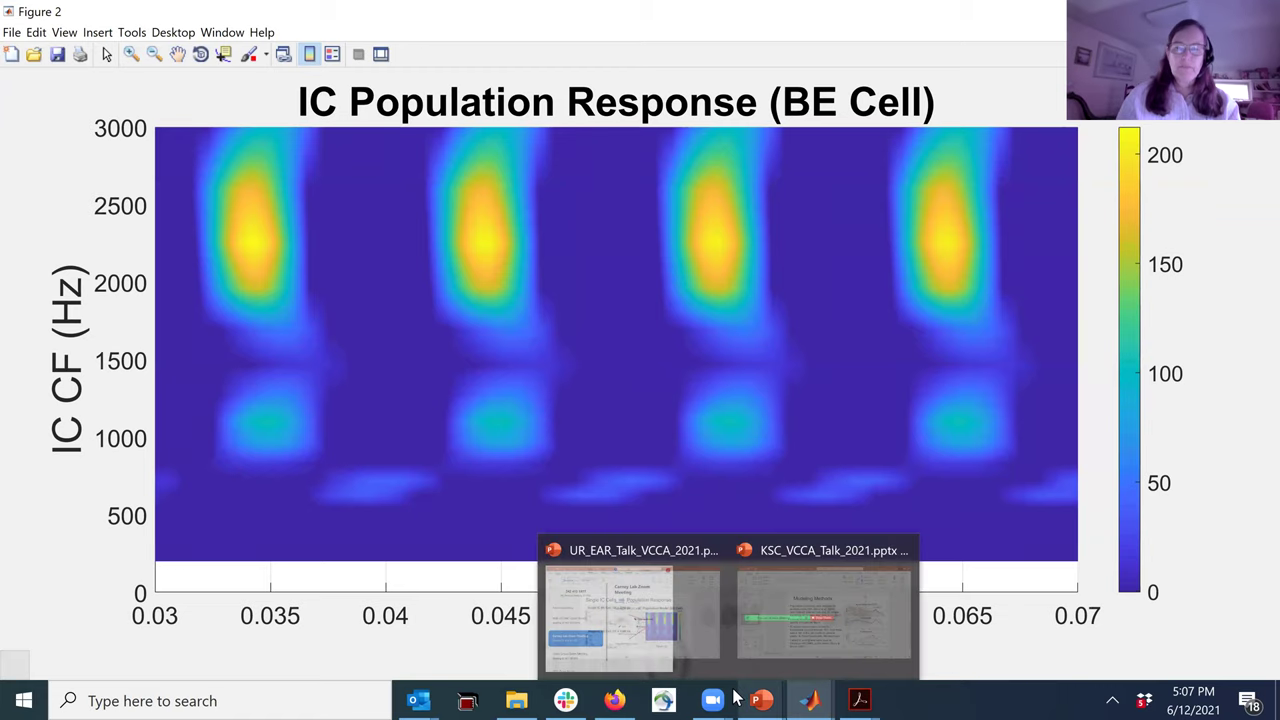
right_click(712, 700)
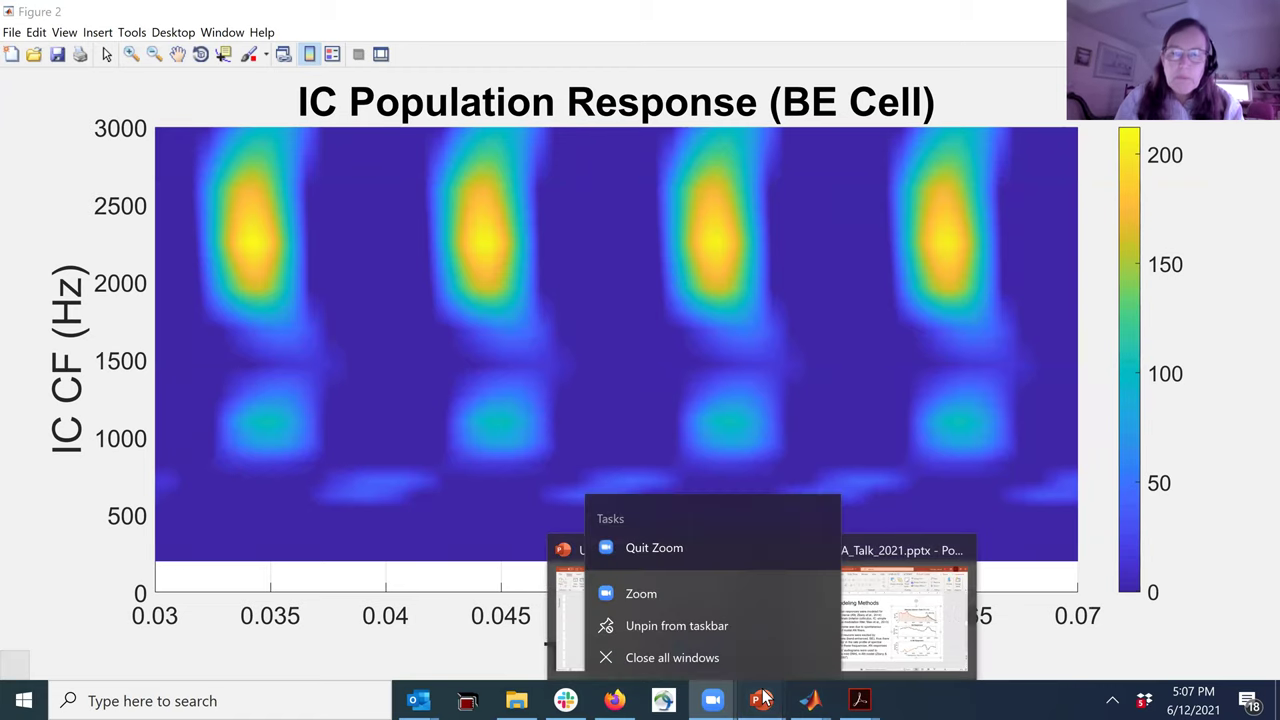
left_click(763, 697)
mouse_move(762, 697)
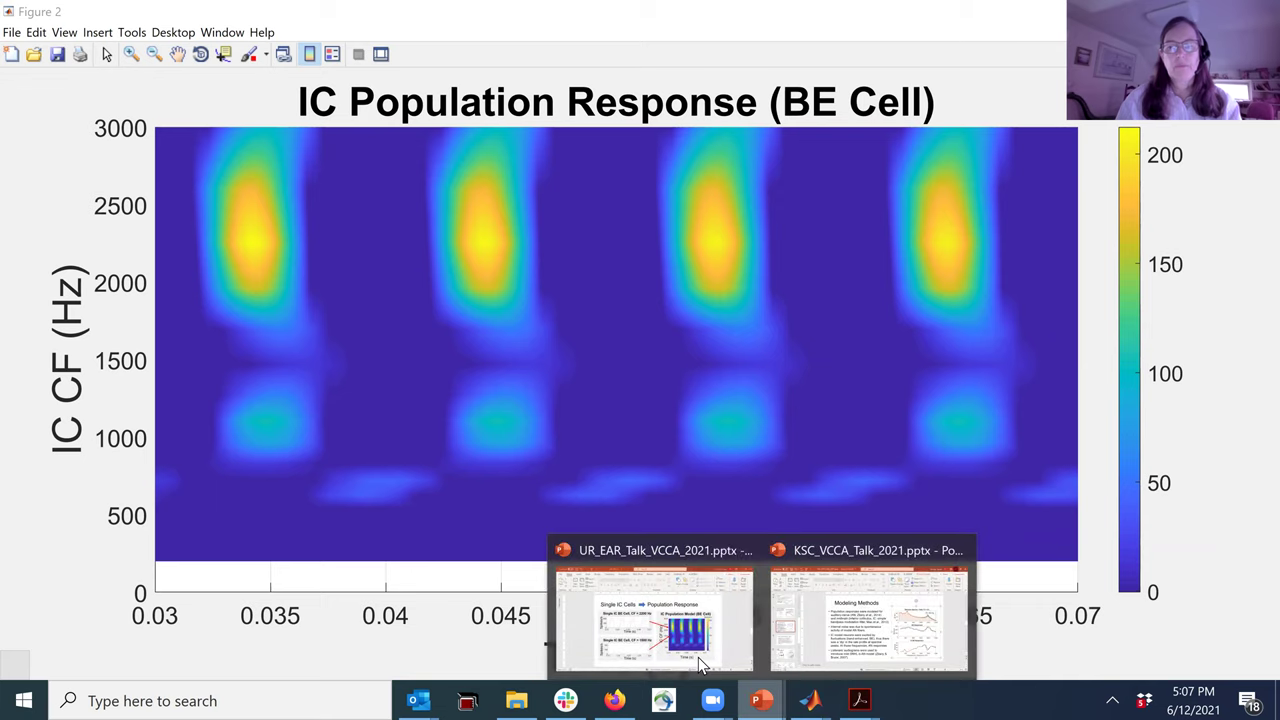
left_click(698, 657)
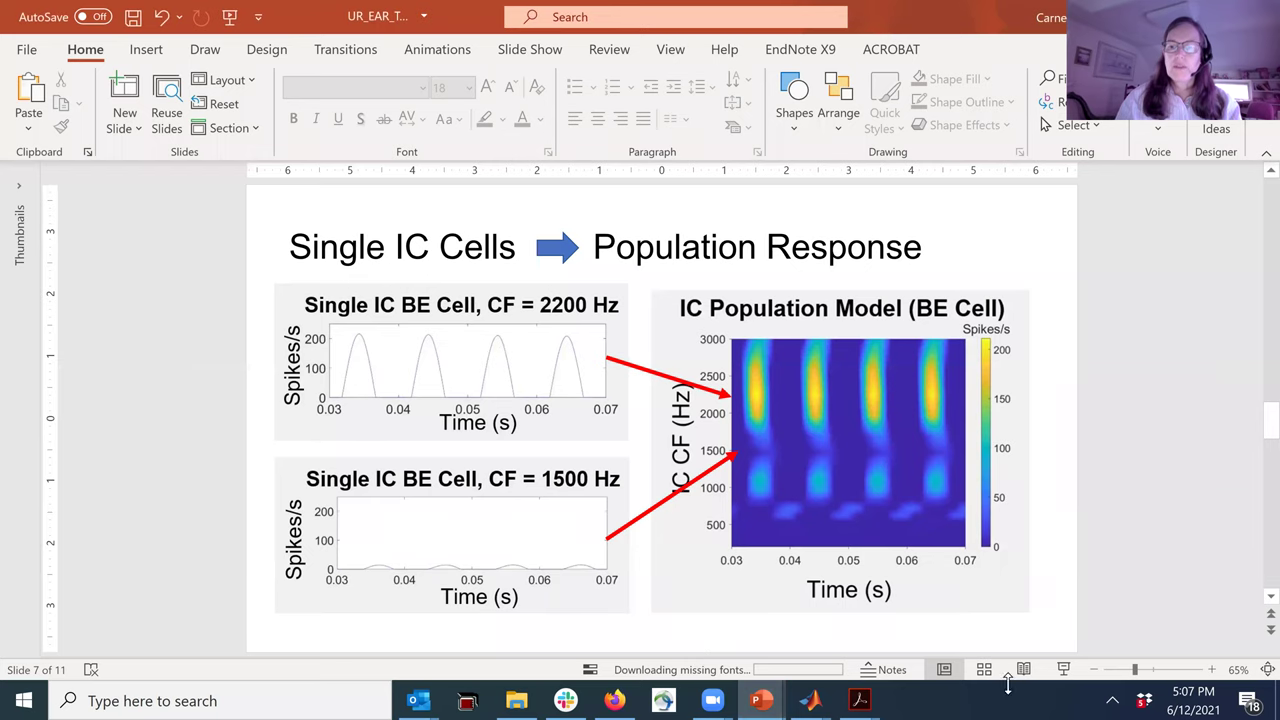
left_click(1063, 670)
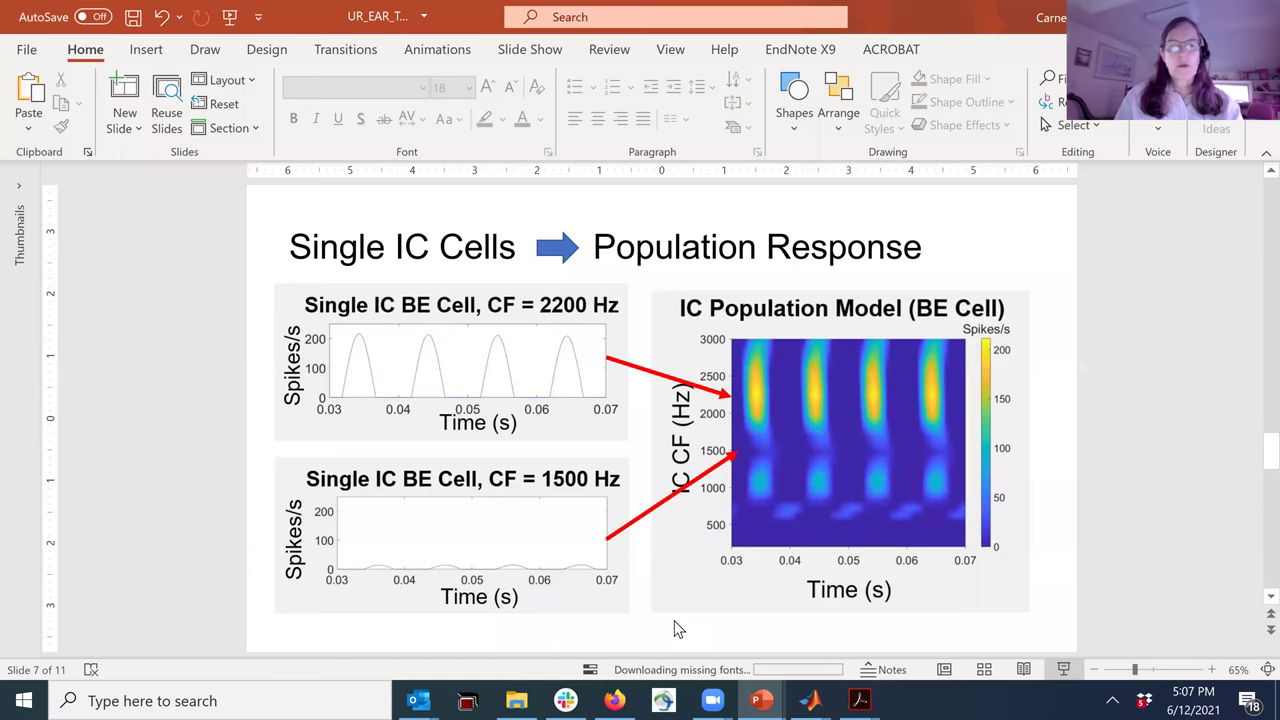
Step: Switch to Firefox, bring up the UR EAR 2021a session and set its stimulus type to Tone in Noise
left_click(615, 699)
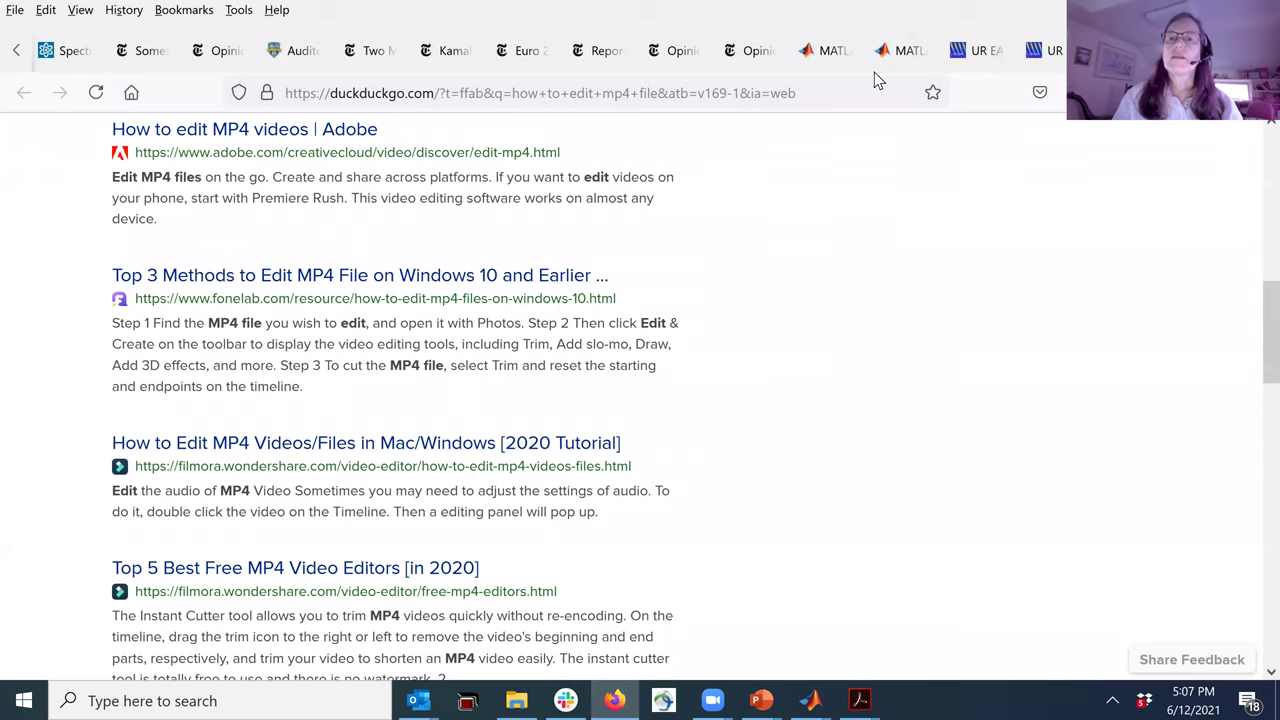
left_click(830, 52)
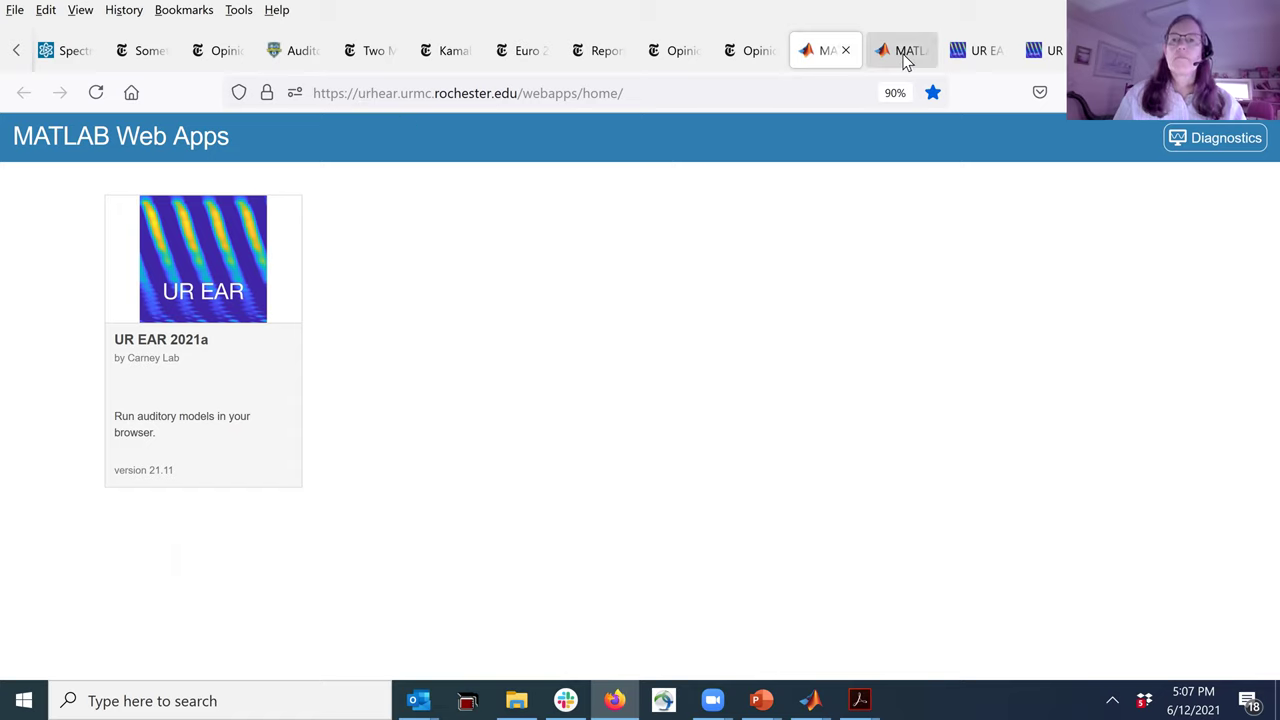
left_click(980, 52)
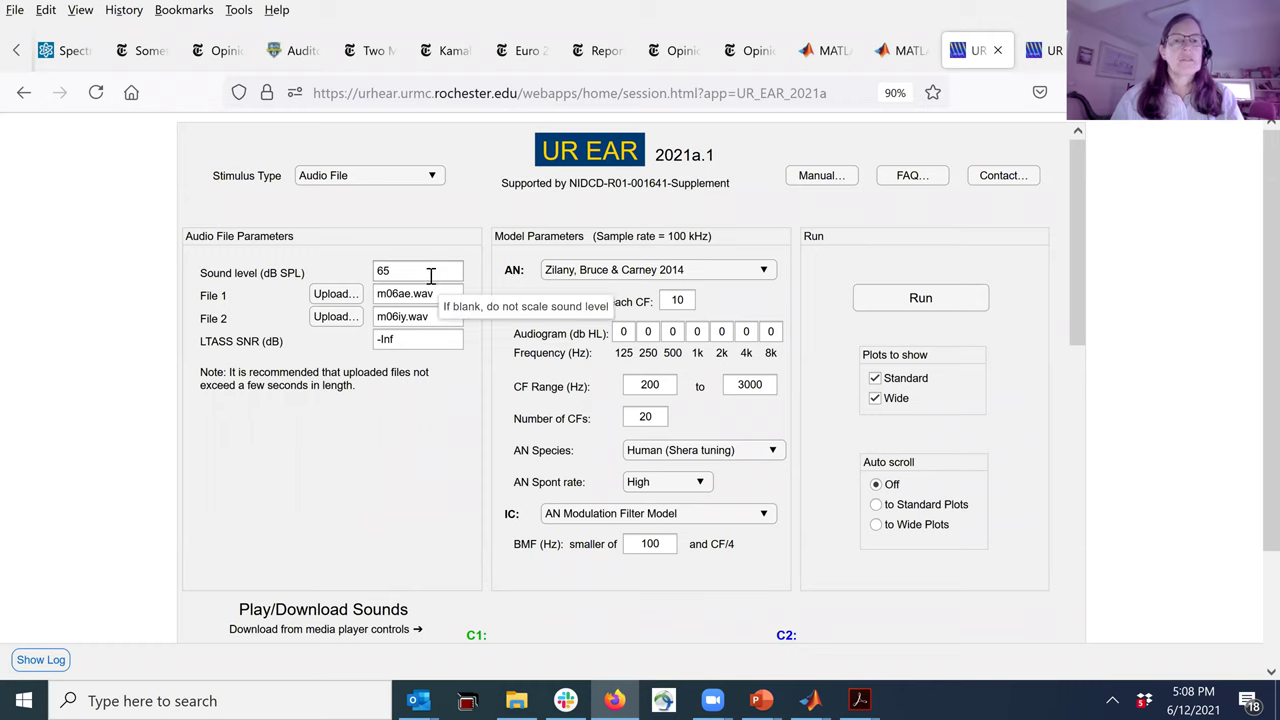
left_click(434, 175)
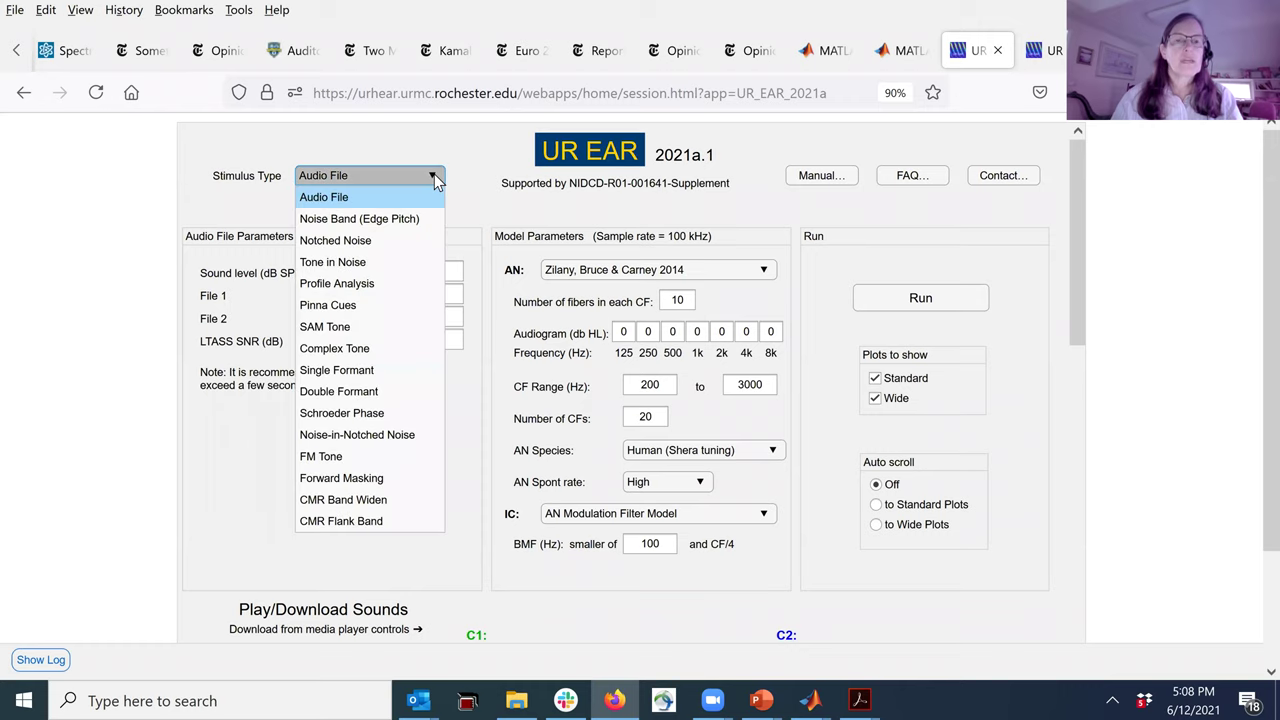
left_click(381, 264)
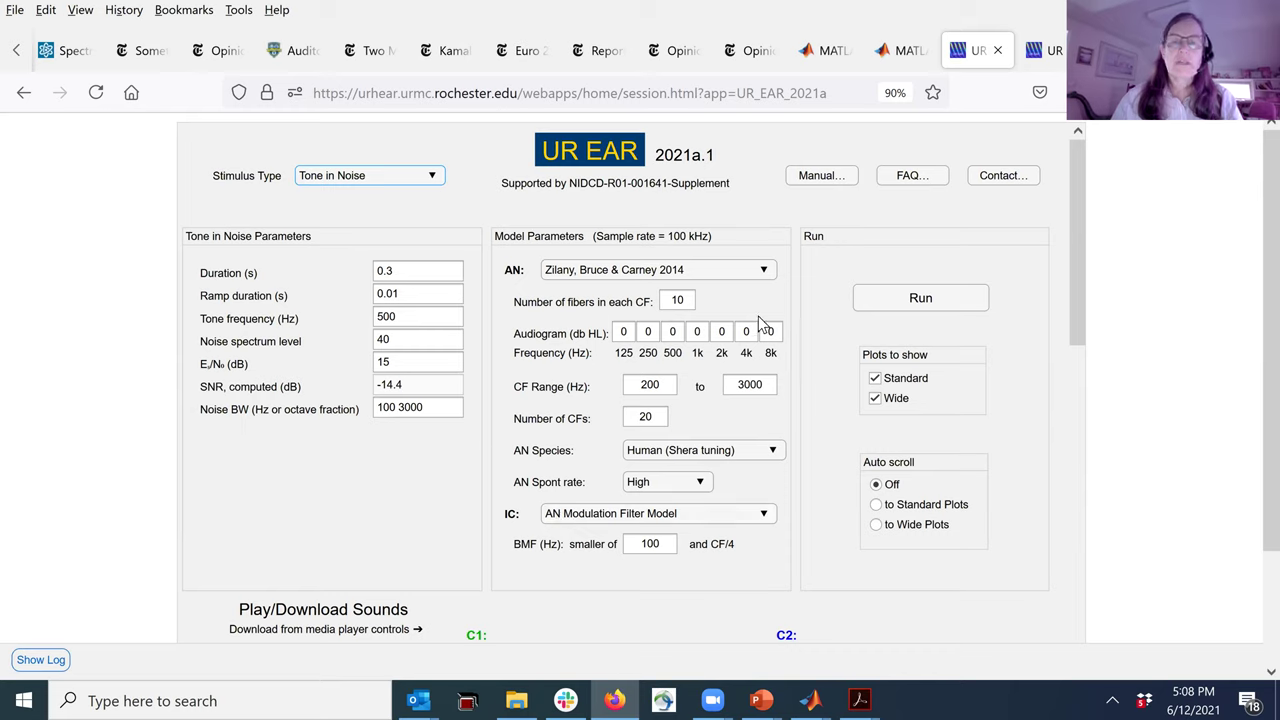
Step: Review the available AN and IC model choices and the layout of the Standard Plots section
left_click(765, 272)
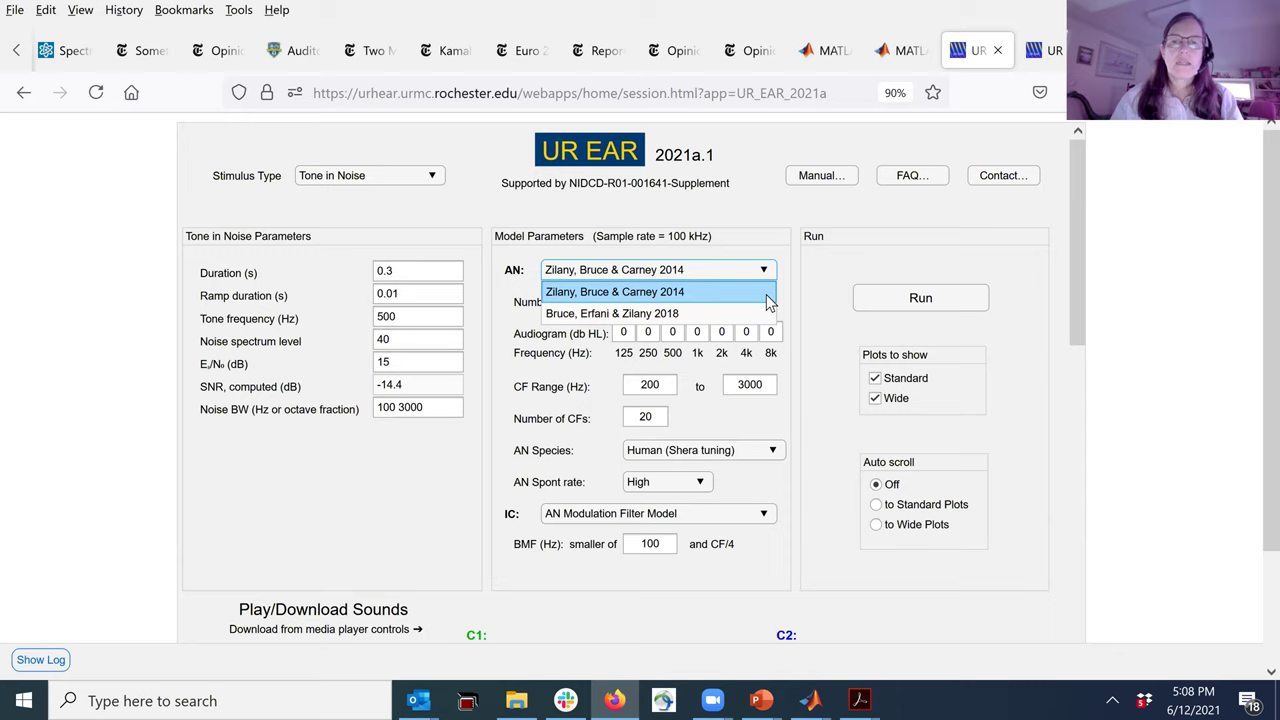
left_click(784, 289)
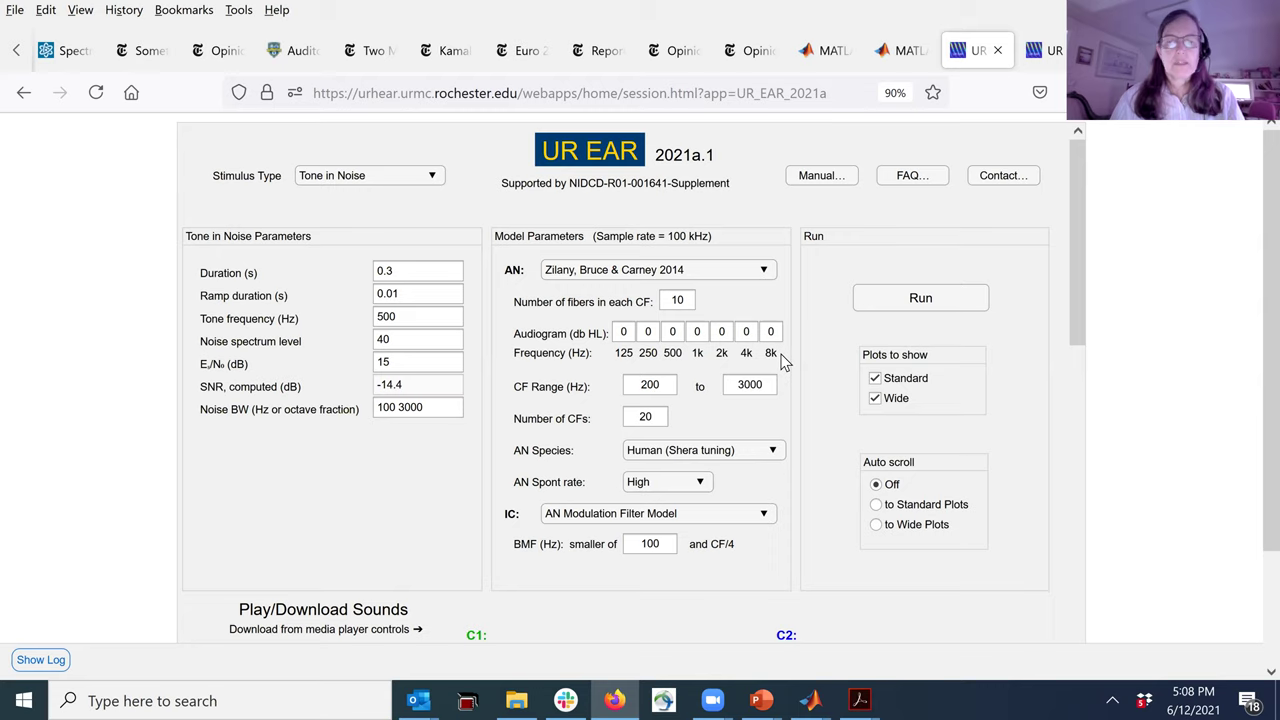
left_click(763, 516)
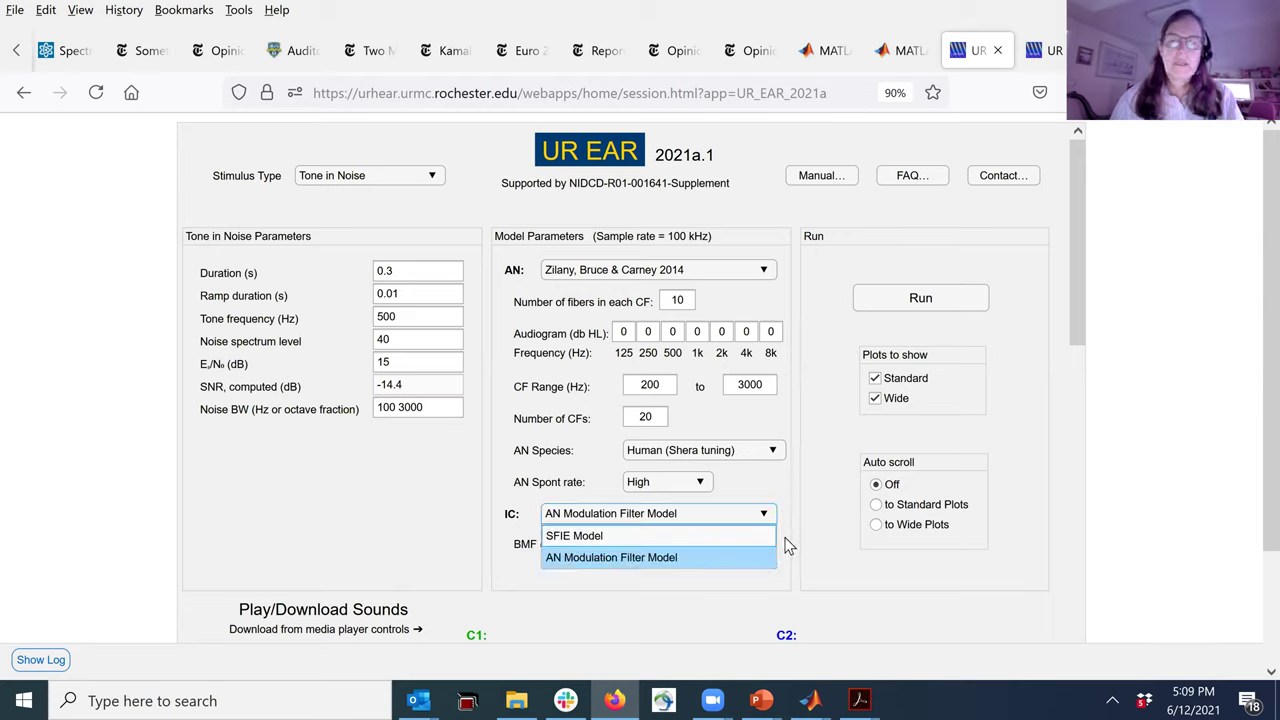
left_click(786, 545)
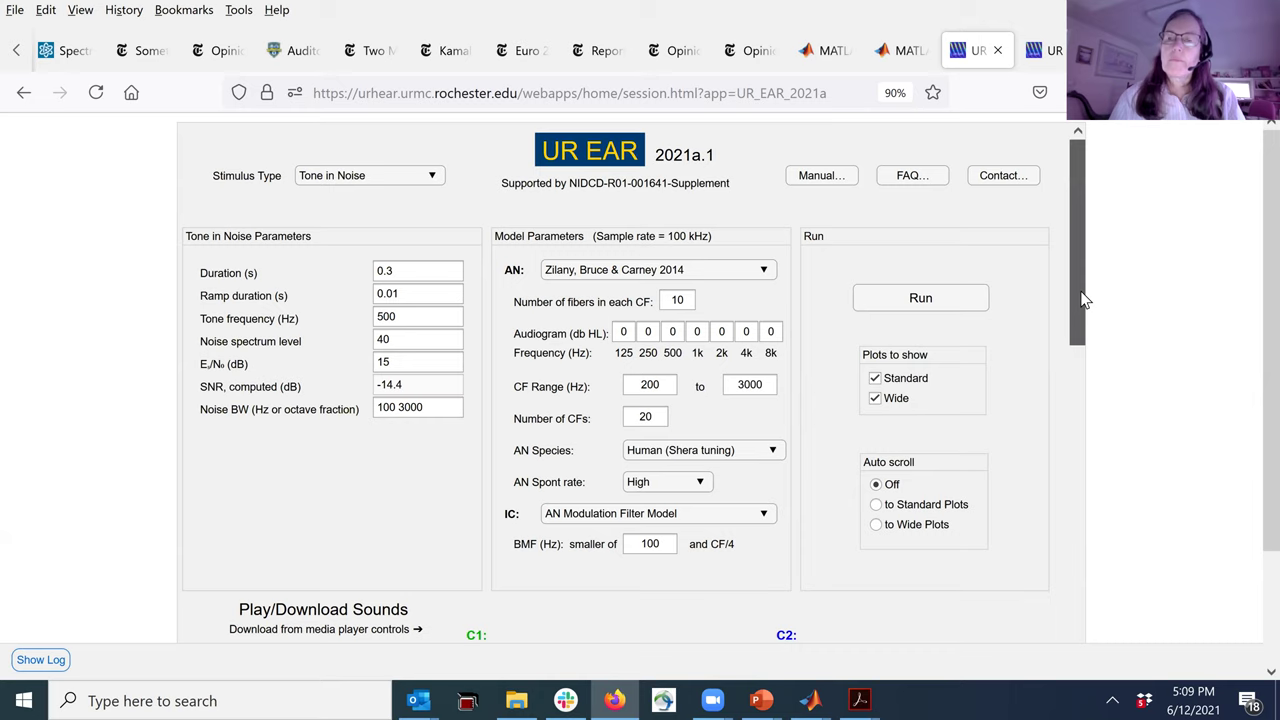
left_click_drag(1085, 298, 1081, 464)
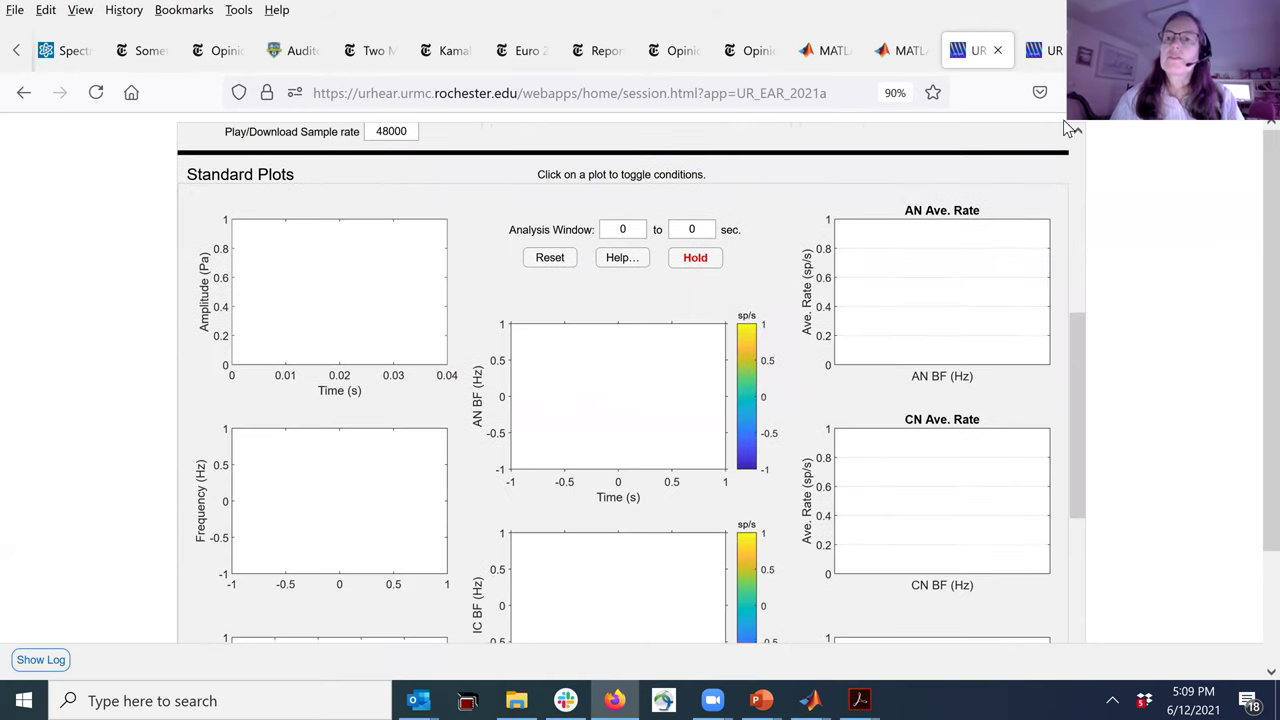
Step: Go to the second UR EAR session with computed vowel responses and toggle the Standard Plots waveform to condition C1
left_click(1055, 56)
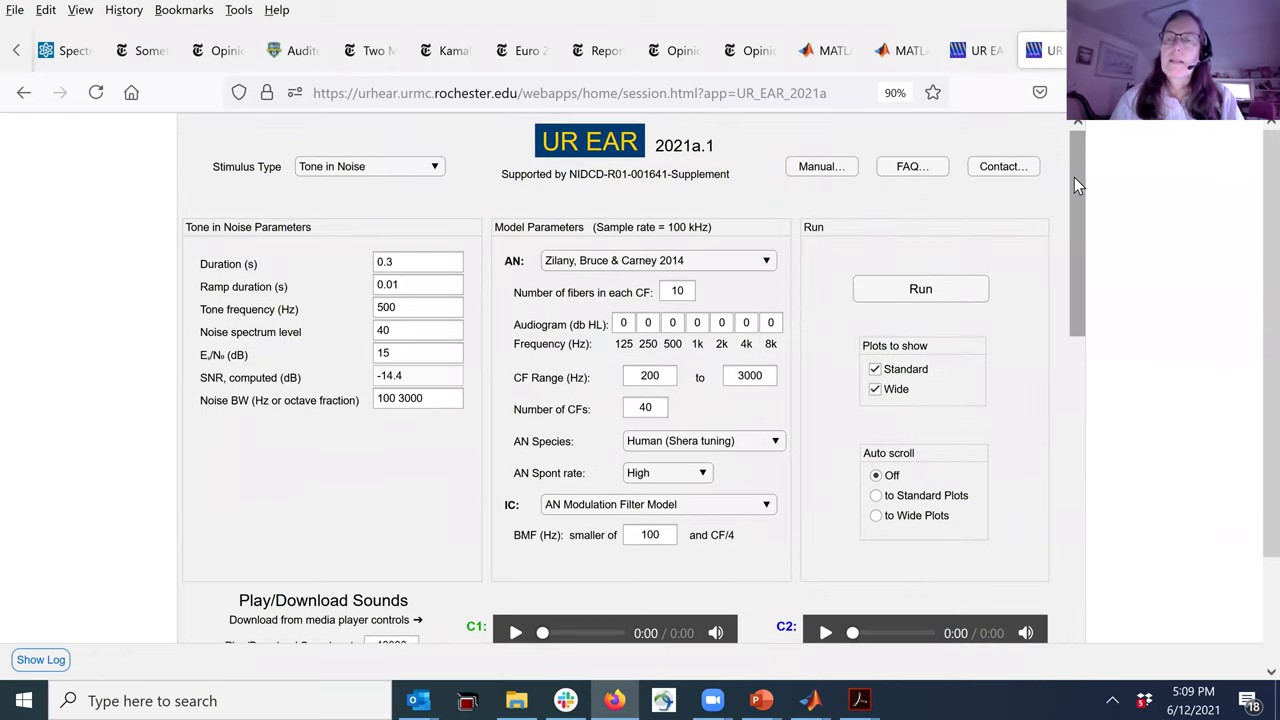
left_click_drag(1074, 189, 1091, 372)
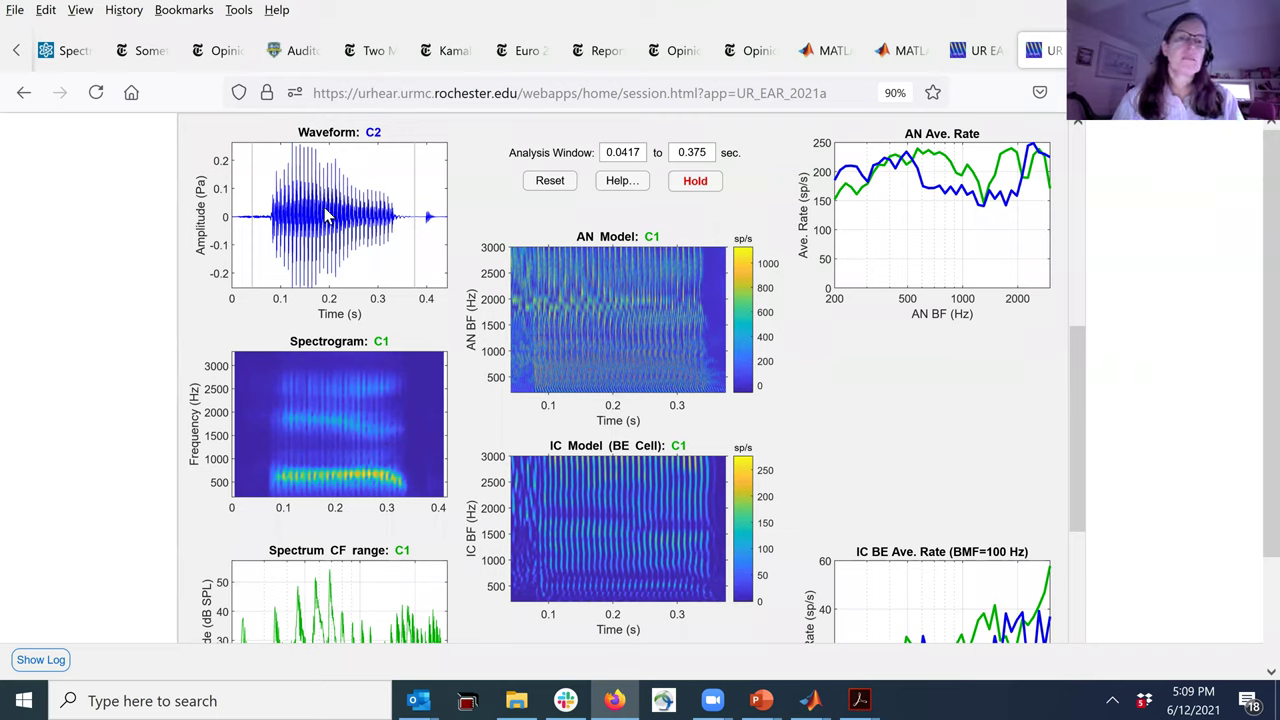
left_click(325, 215)
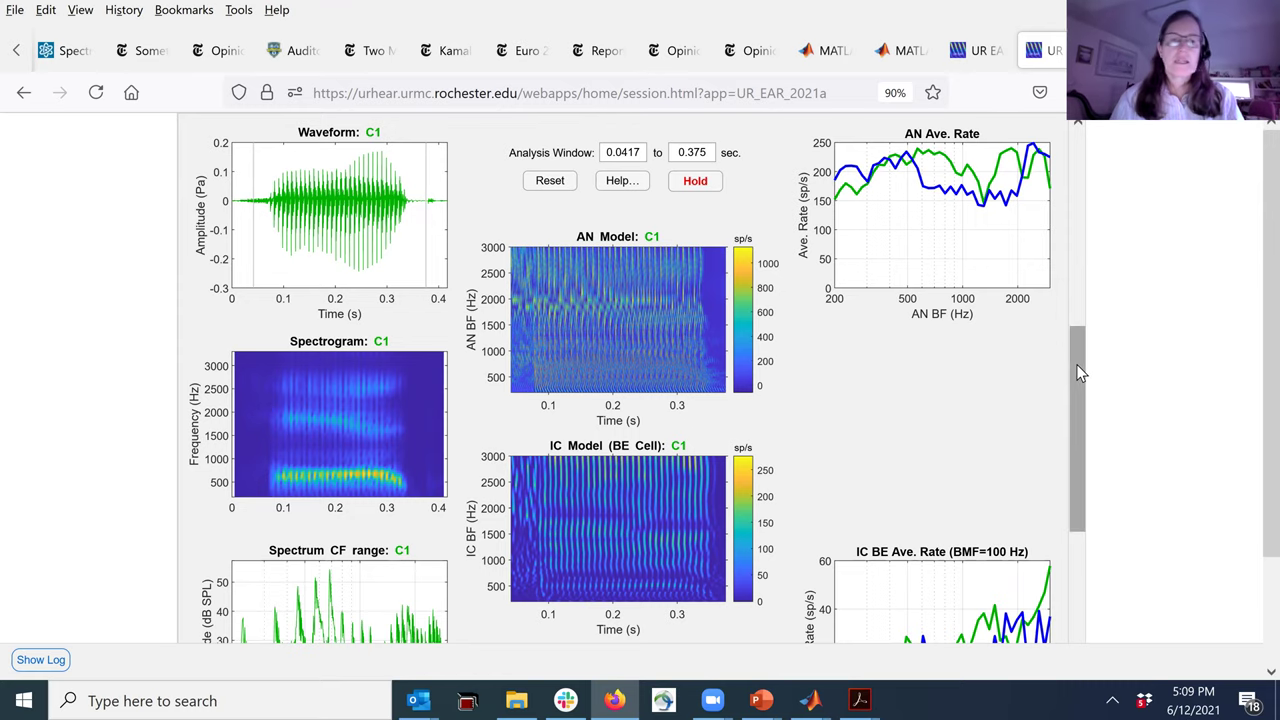
Step: Examine the Standard Plots' AN and IC responses and average rates, the Wide Plots, and the parameter entry area
left_click_drag(1076, 366, 1087, 394)
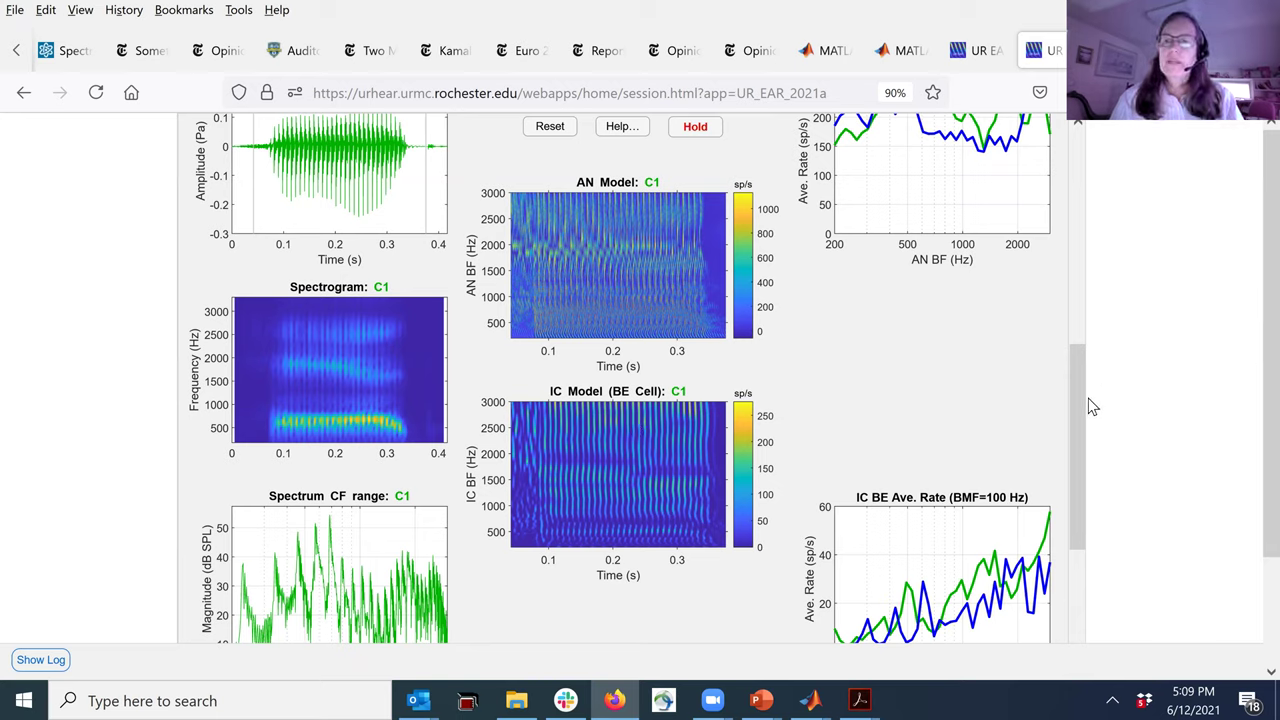
left_click_drag(1081, 406, 1080, 357)
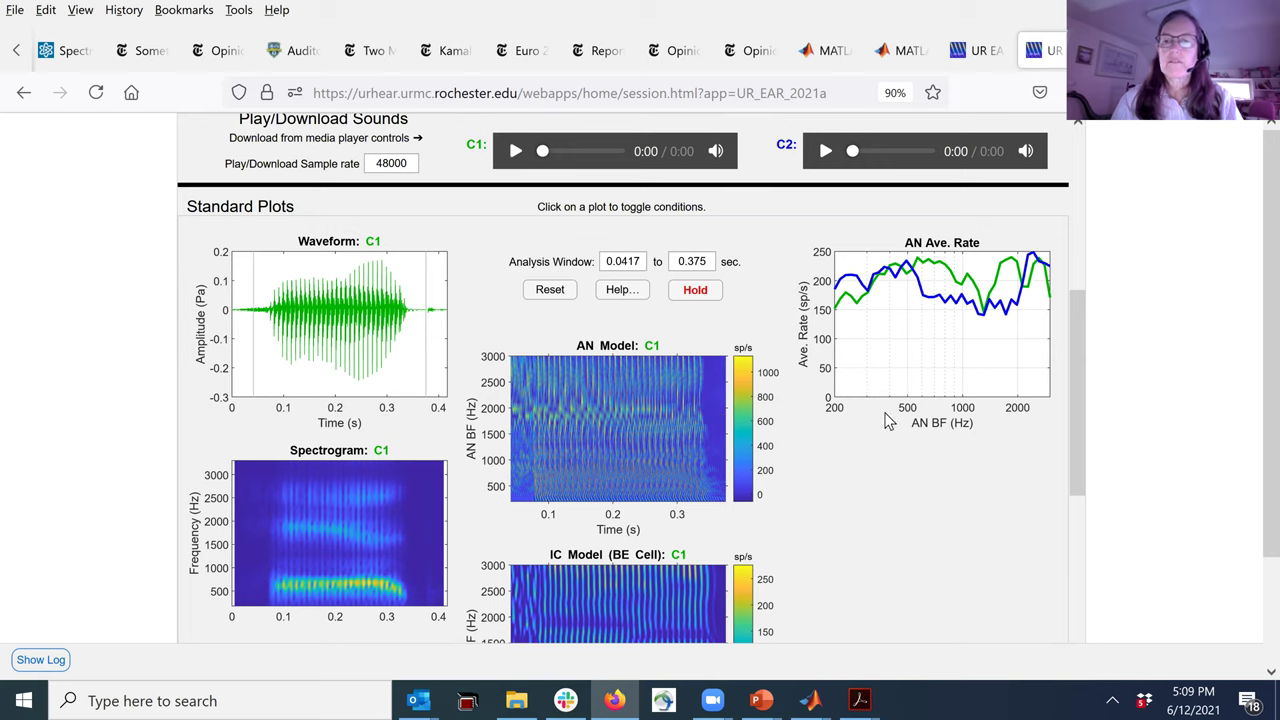
left_click_drag(1078, 396, 1081, 478)
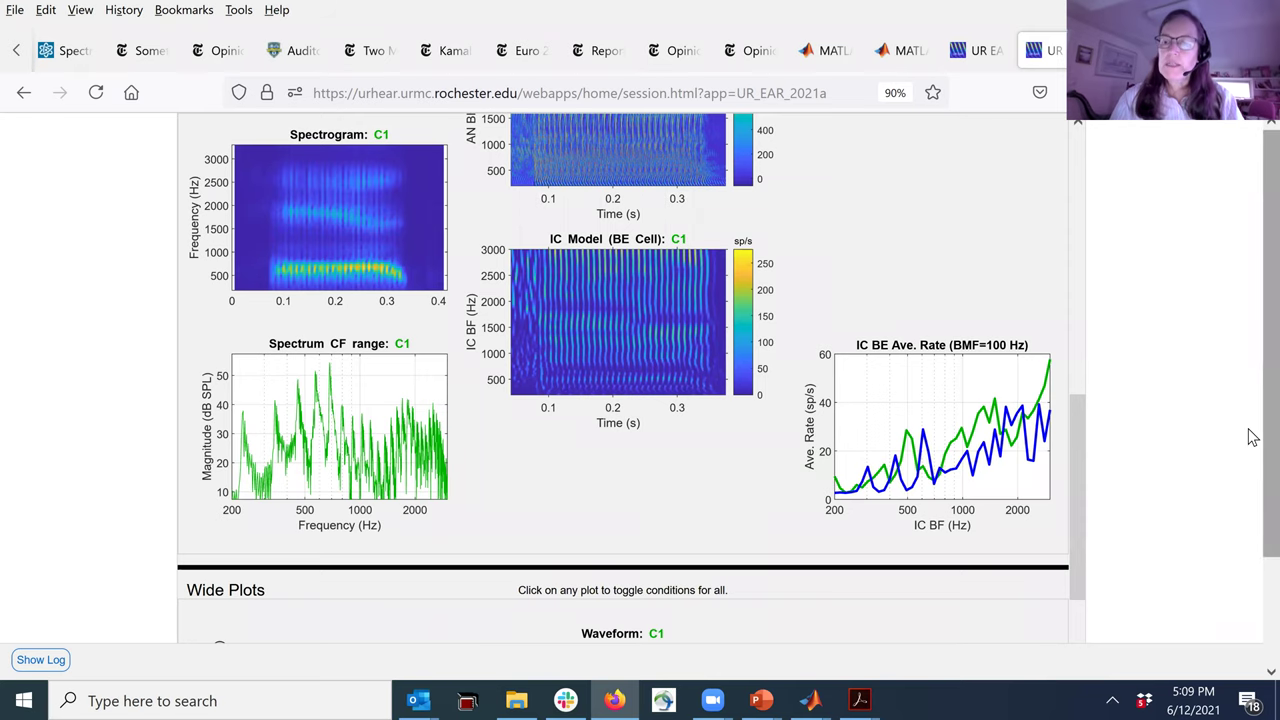
scroll(1248, 434, "down", 2)
left_click_drag(1082, 341, 1095, 488)
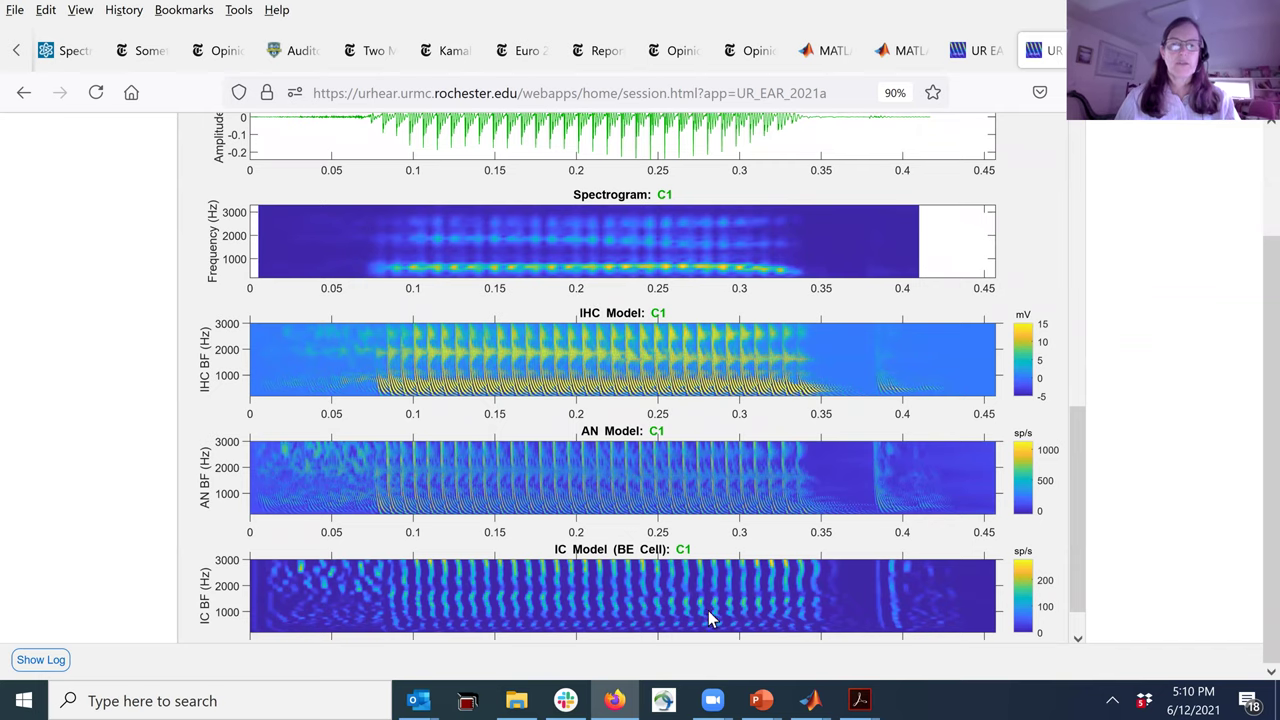
left_click_drag(1085, 527, 1097, 207)
scroll(1249, 309, "up", 3)
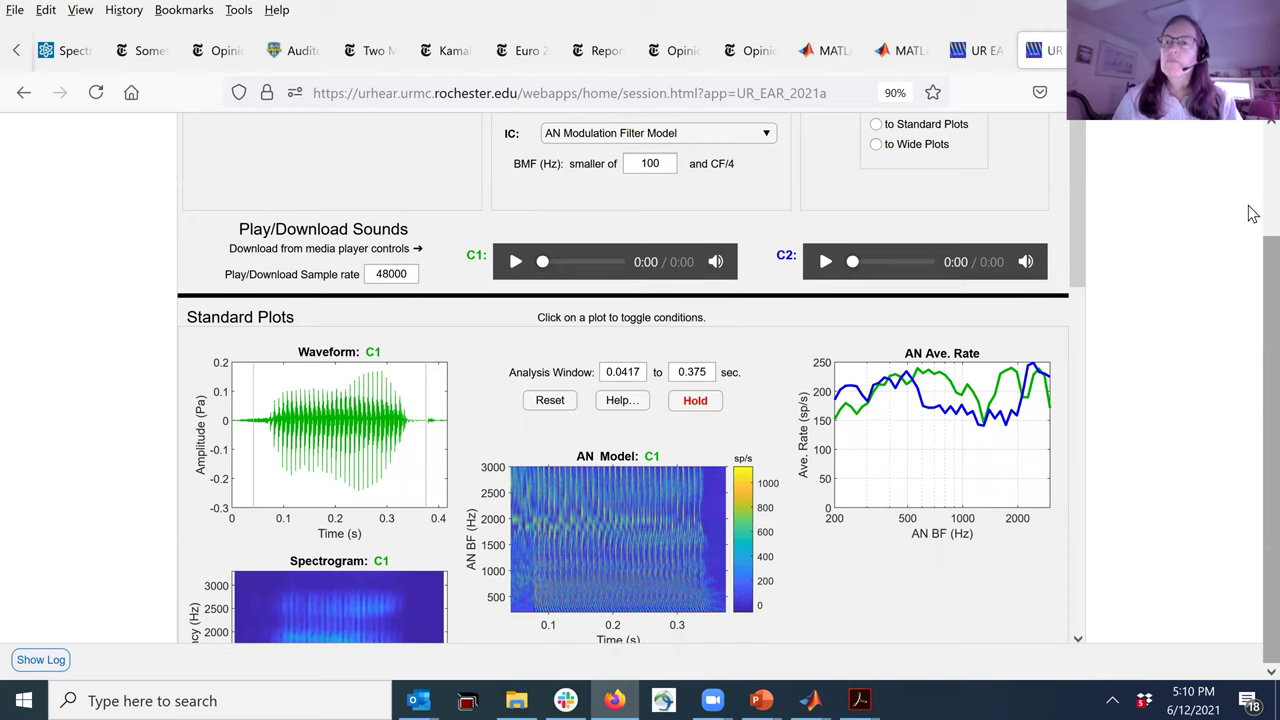
scroll(1253, 163, "up", 1)
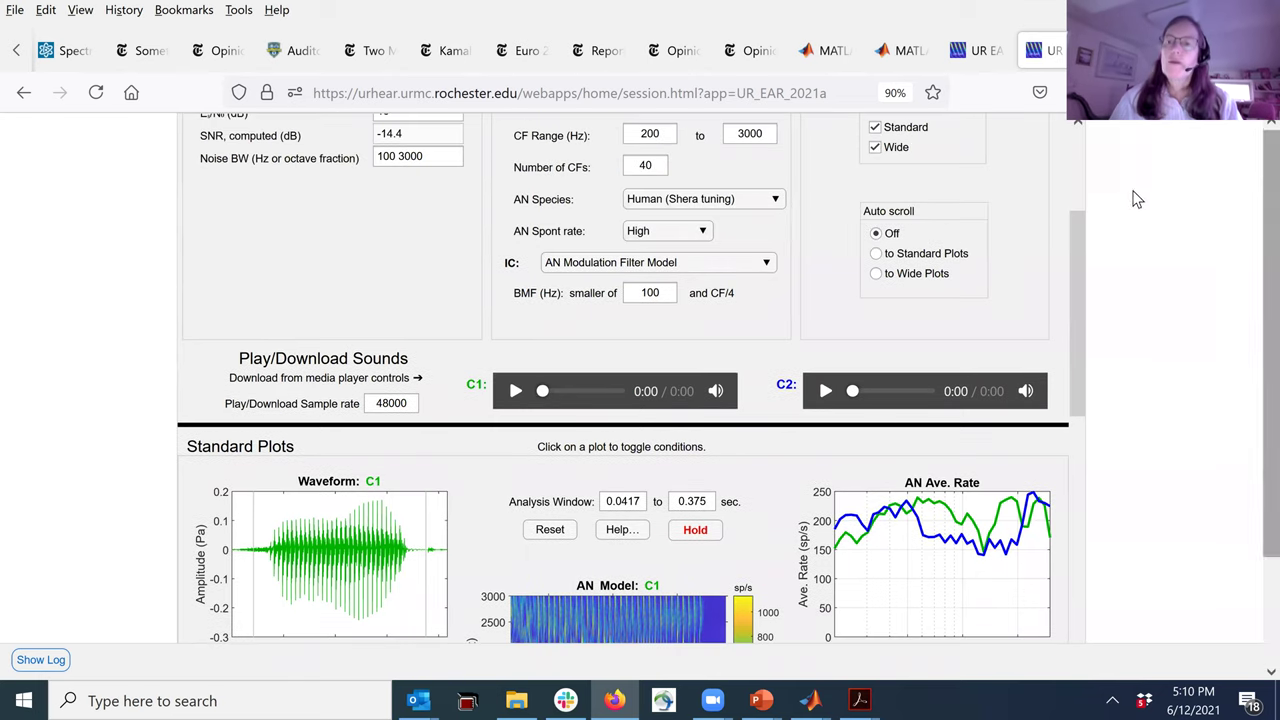
left_click_drag(1080, 257, 1080, 137)
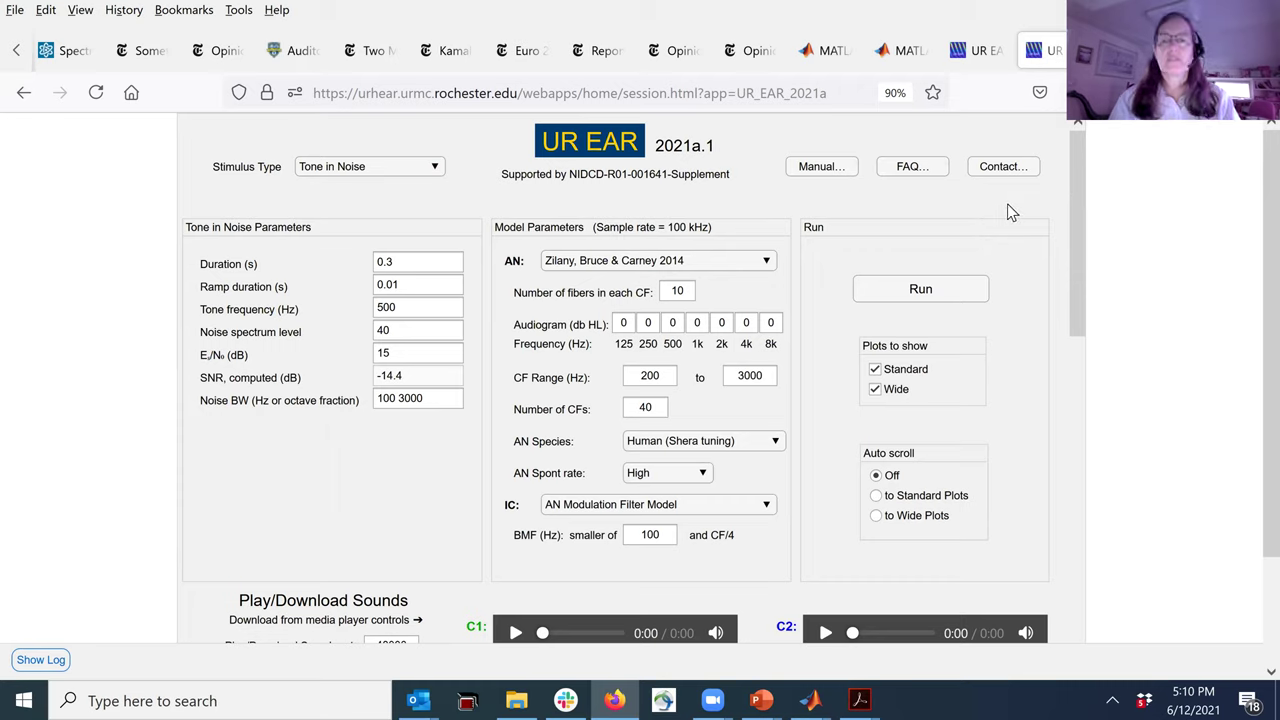
Step: Switch back to the UR_EAR_Talk_VCCA_2021 presentation in PowerPoint and start the slide show from the "What's Next?" slide
left_click(760, 699)
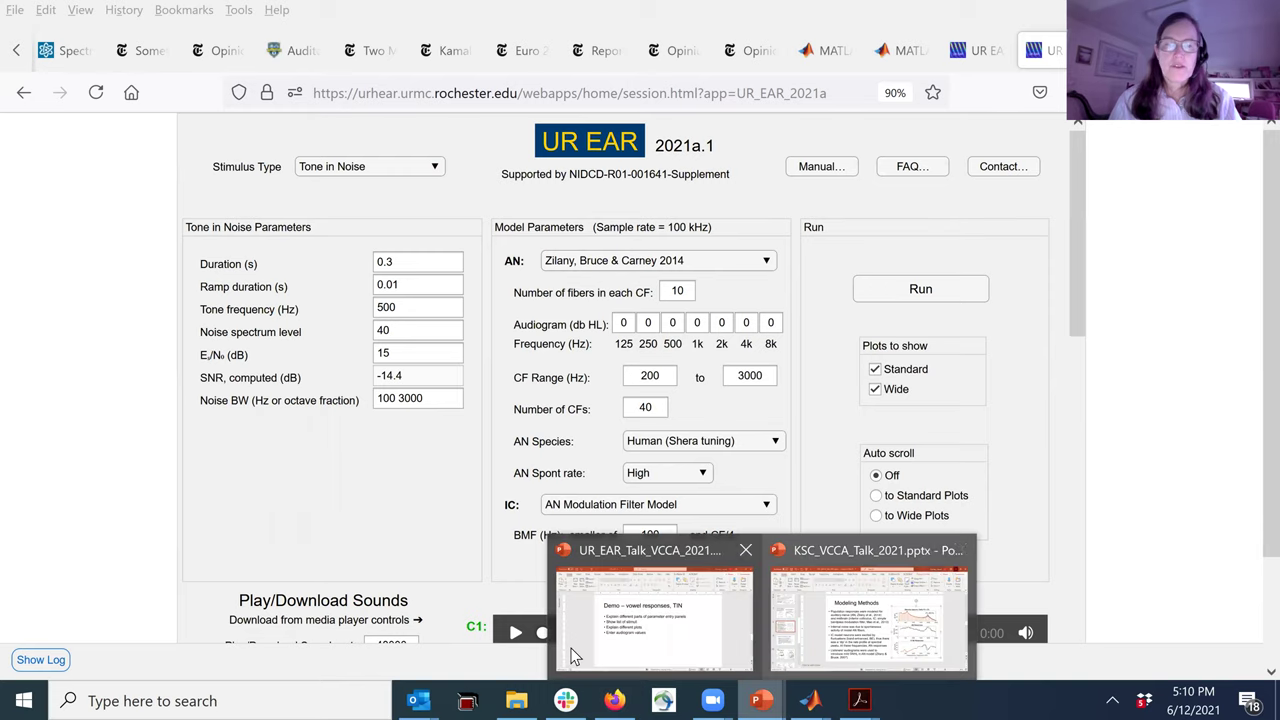
left_click(637, 651)
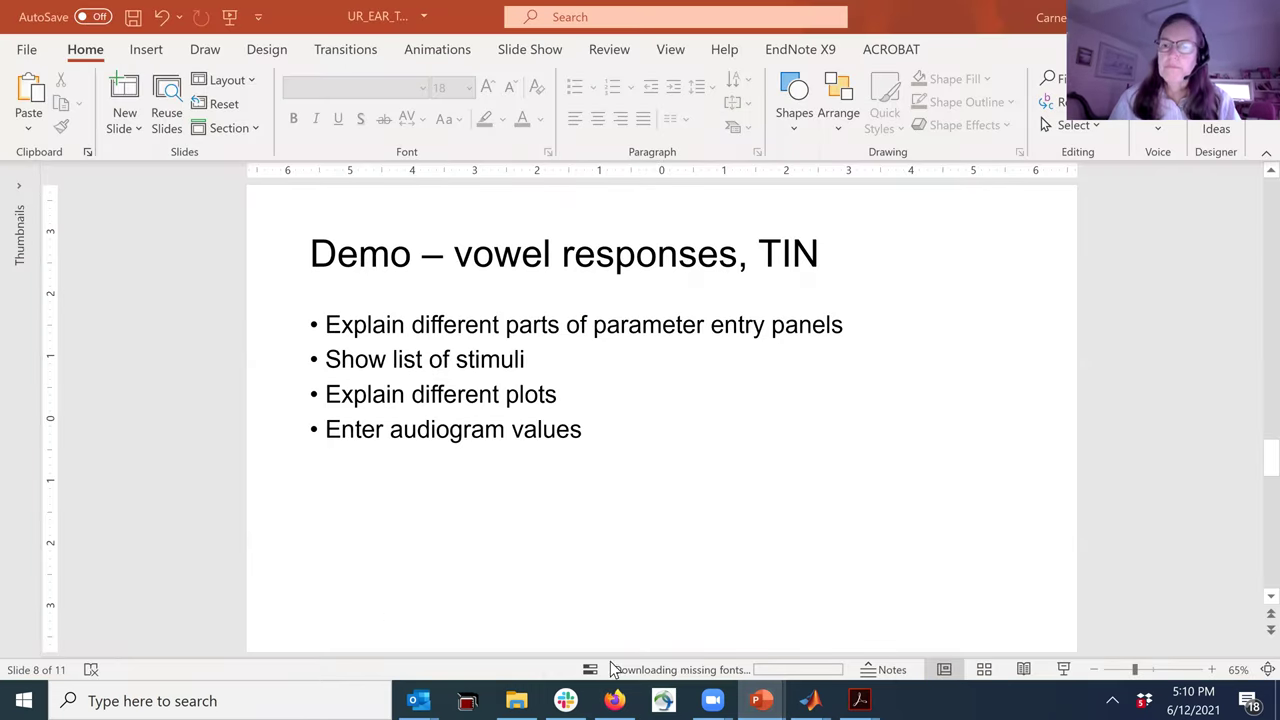
scroll(800, 640, "down", 1)
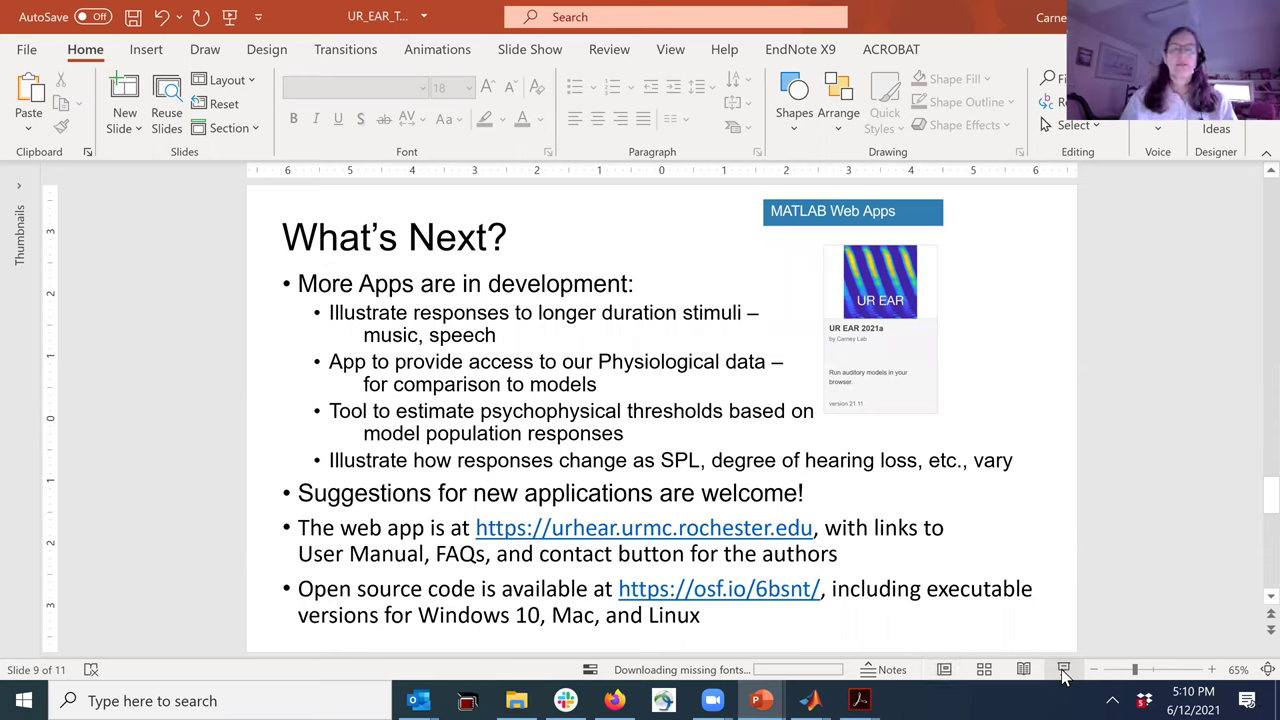
left_click(1063, 669)
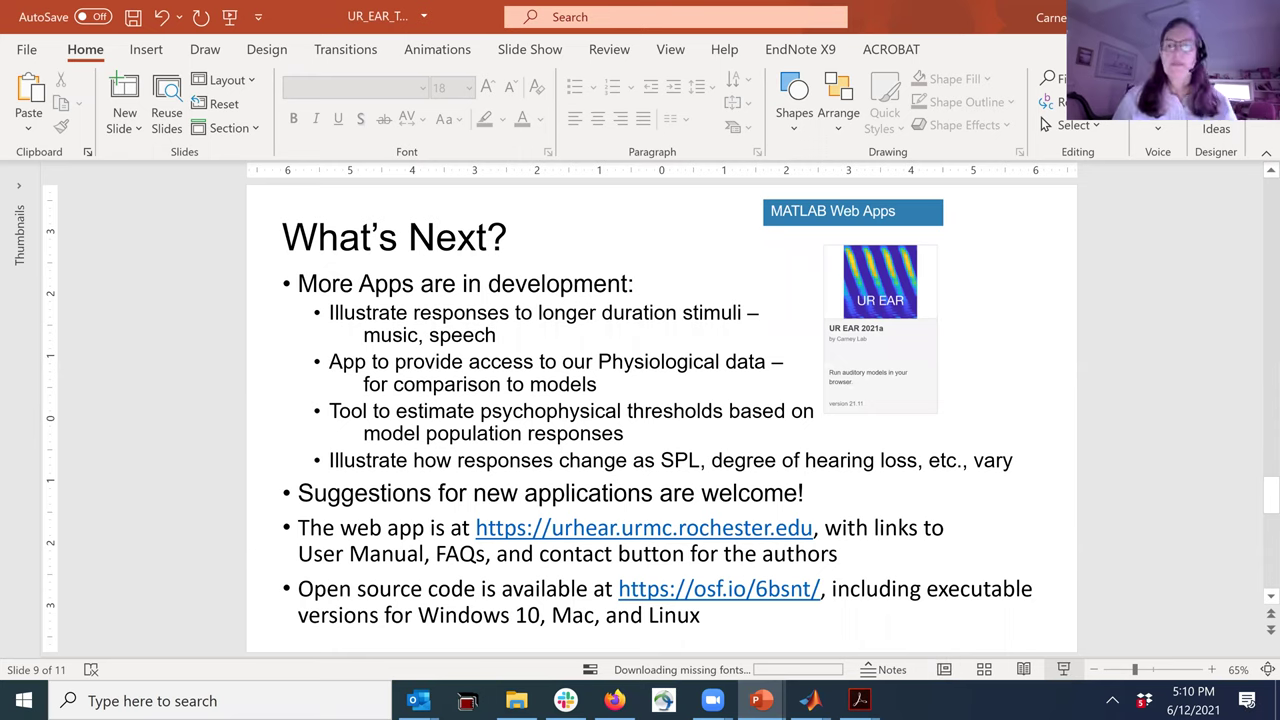